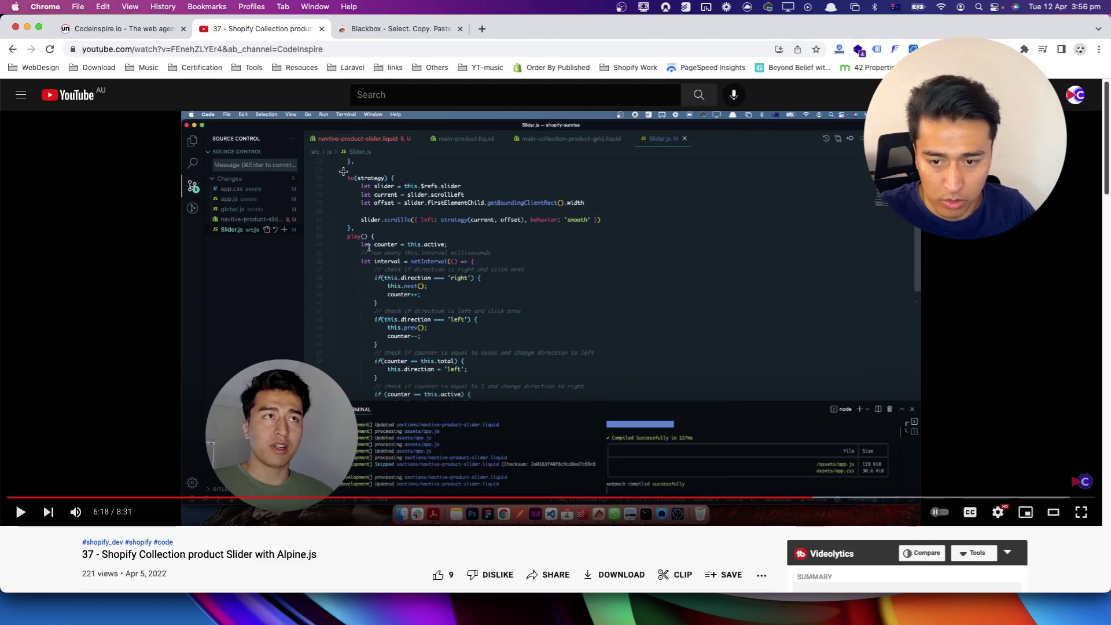
Step: Select the strategy function lines in the paused 6:18 video frame with Blackbox to copy them
left_click_drag(337, 170, 701, 235)
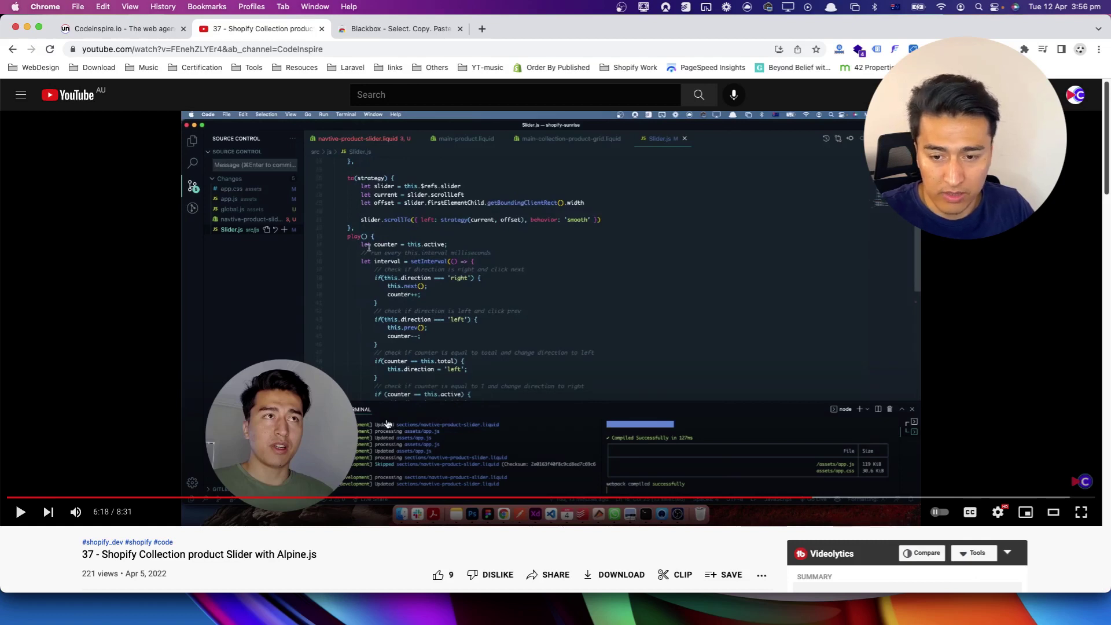
Step: Paste the copied slider strategy code into apps.liquid, checking it against the video
key("super+Tab")
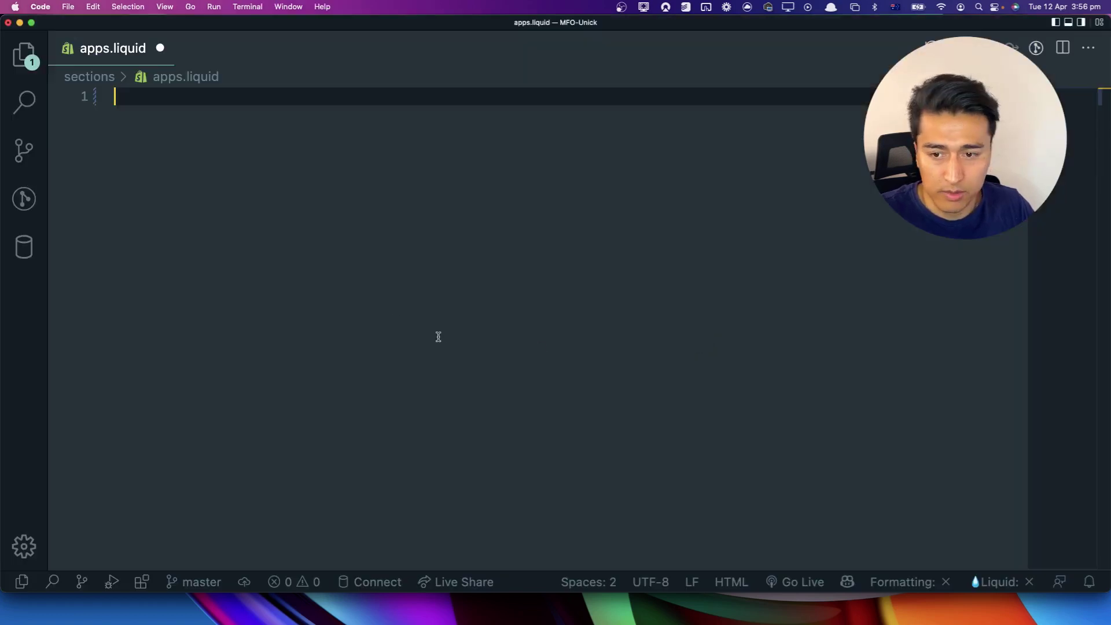
type("ta(strategy) {   let slider - this. Srefs.slider    let current - slider.scrollleft    let offset - slider.firstElementChild.getBoundingClientRect().width    slider.scrollTo({ left: strategy(current, offset), behavior: 'smooth' })")
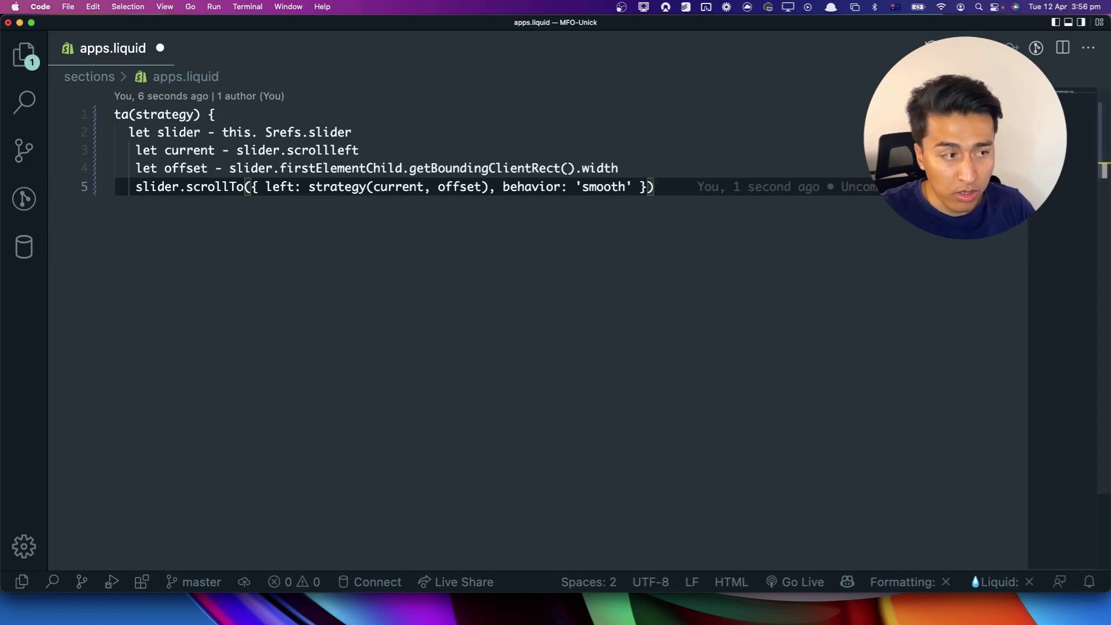
key("super+Tab")
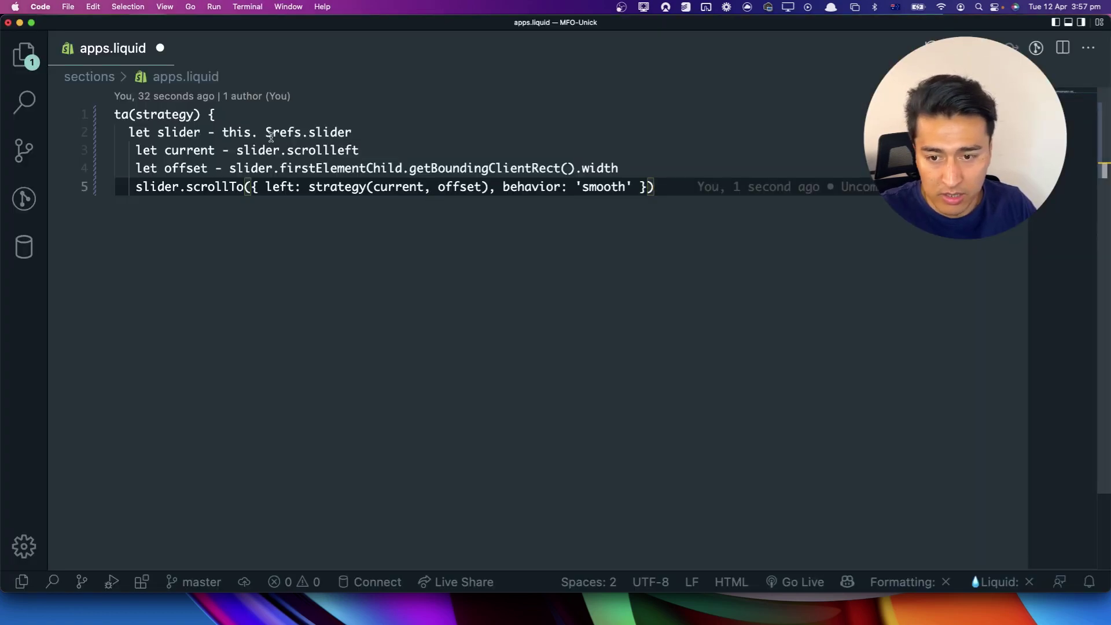
left_click(267, 133)
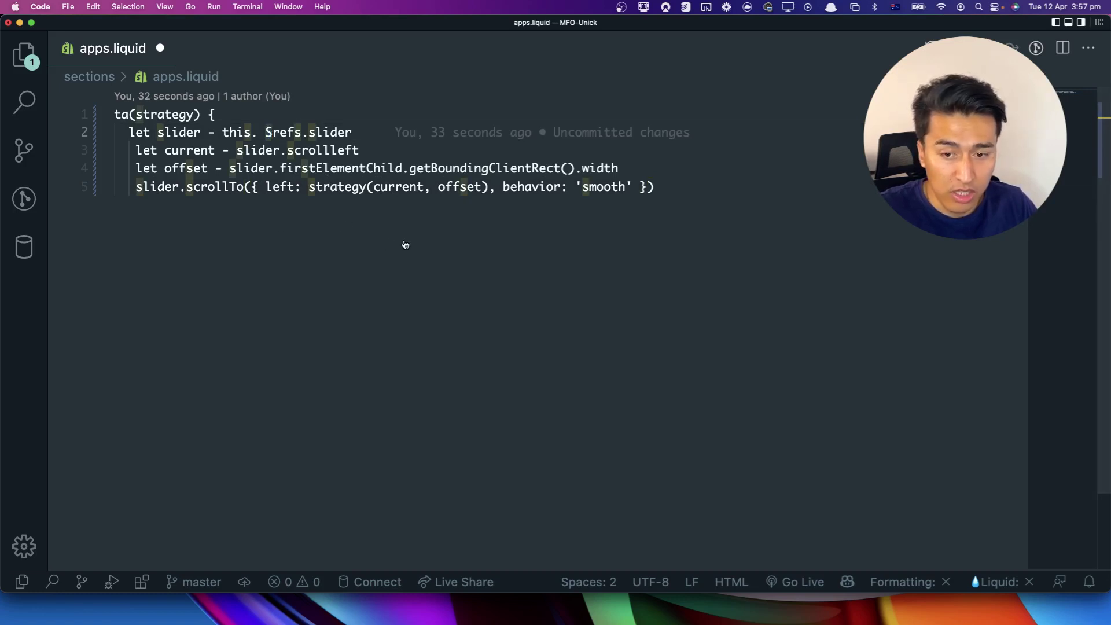
Step: Switch back to the paused YouTube slider tutorial at 6:18
key("super+Tab")
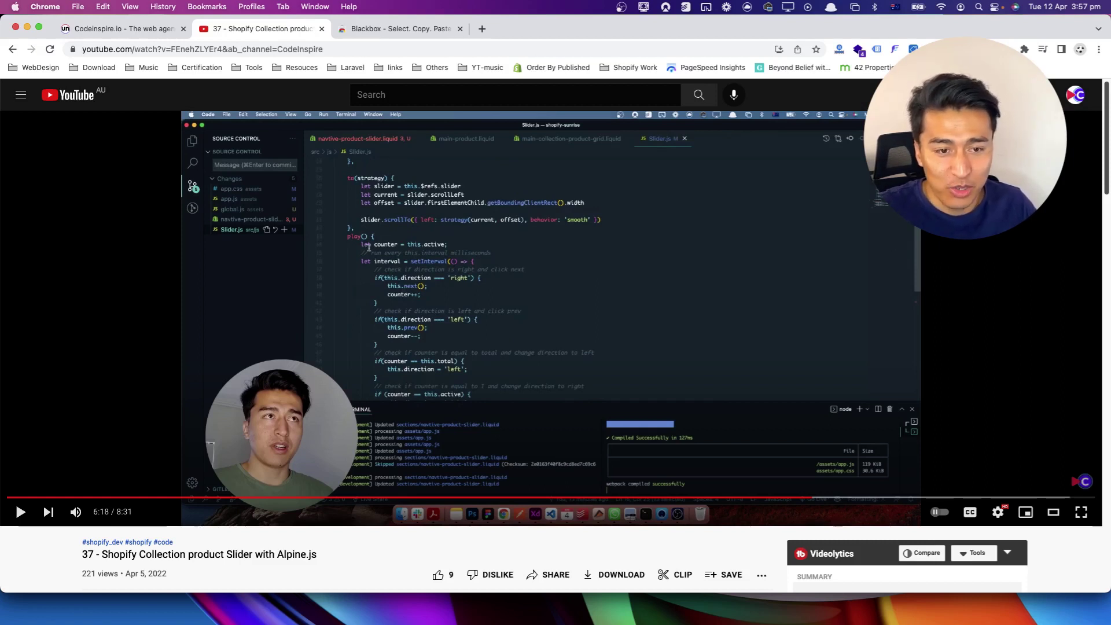
Step: Show the Chrome Web Store page for the Blackbox – Select, Copy, Paste & Search extension
left_click(400, 28)
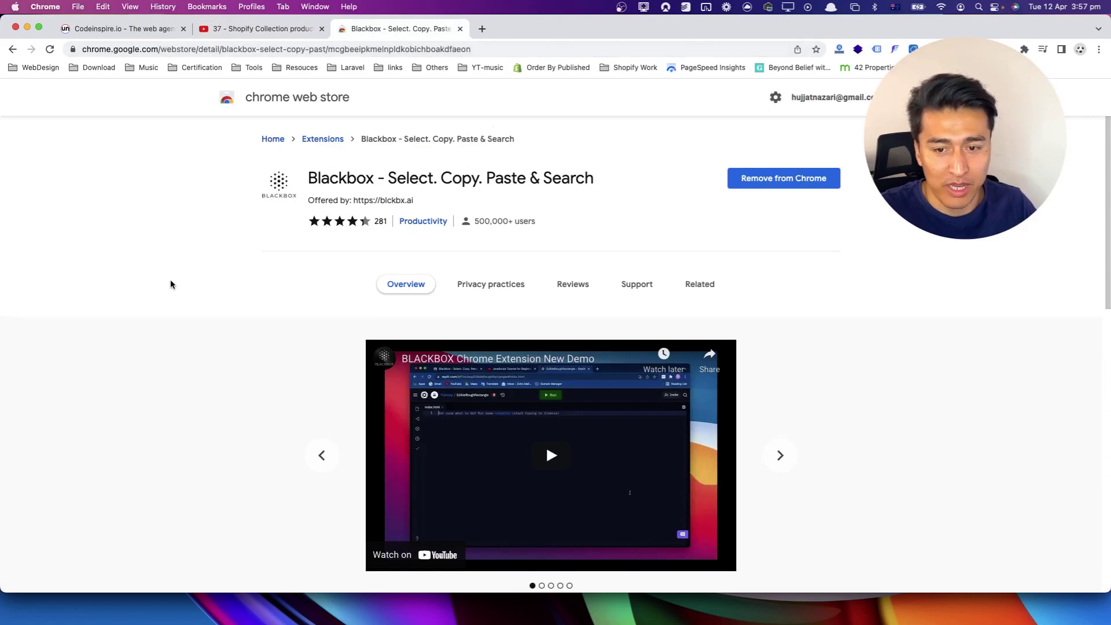